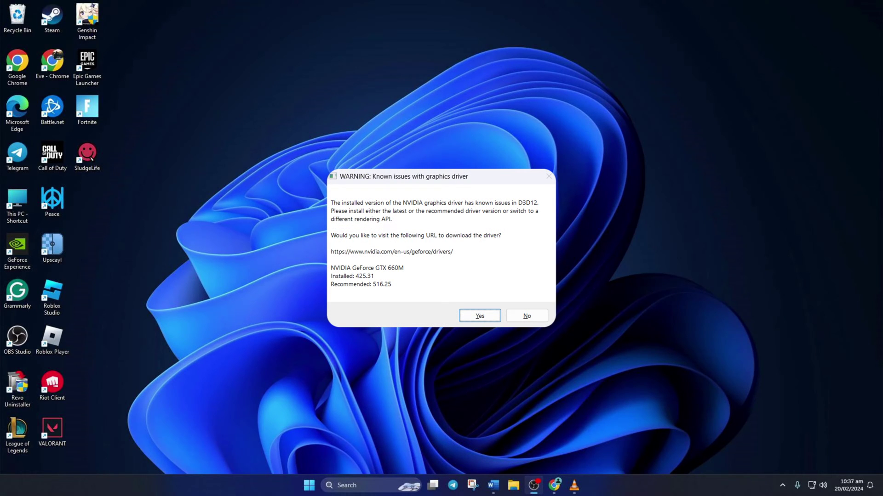
Dismiss the NVIDIA driver warning dialog from the keyboard
key("Return")
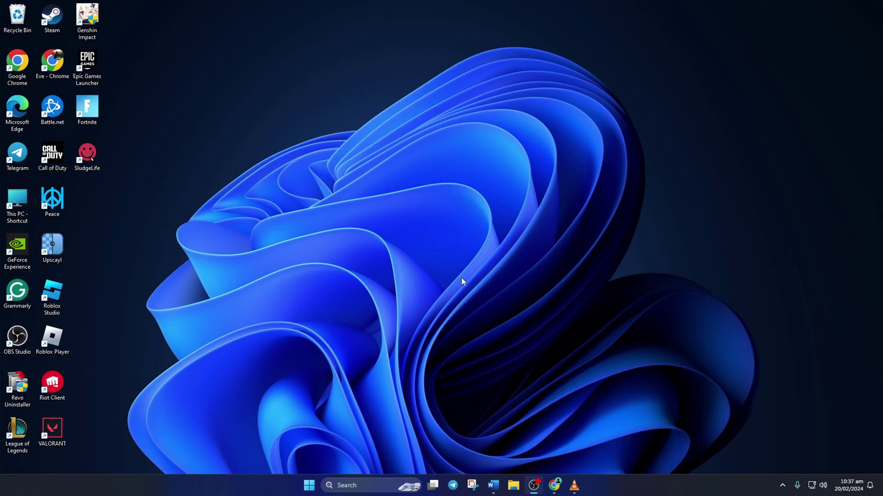
Download the English DirectX End-User Runtime installer, dxwebsetup.exe, from the restored Chrome page
left_click(554, 485)
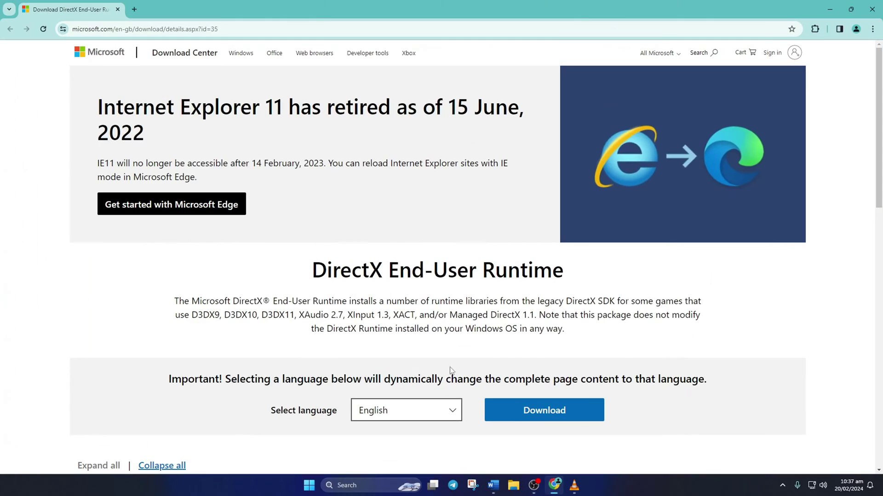
left_click(232, 27)
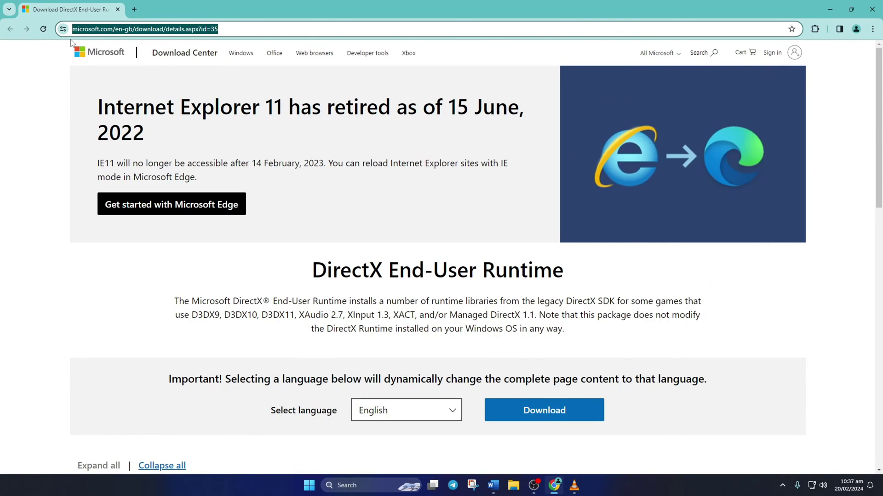
left_click(170, 277)
scroll(170, 277, "down", 3)
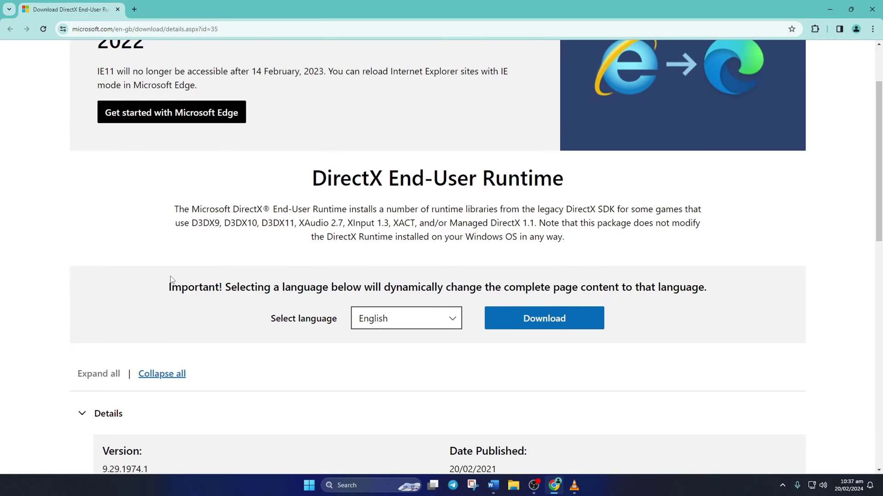
left_click(388, 276)
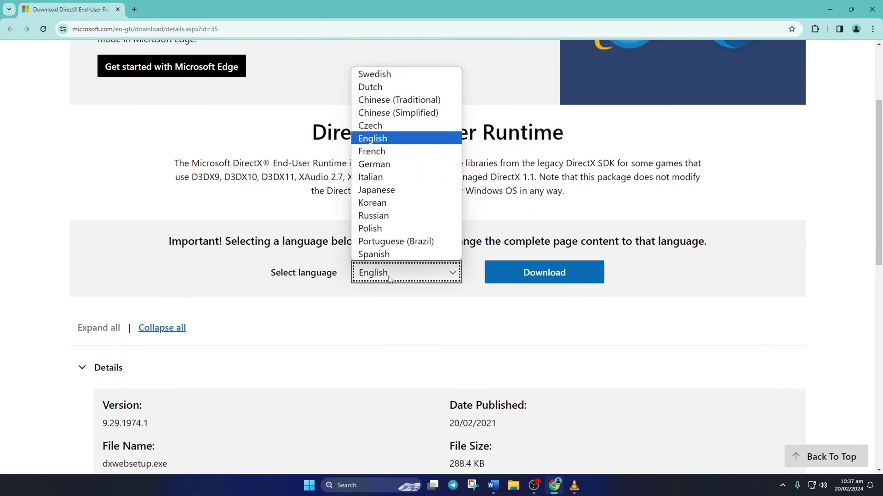
left_click(380, 138)
left_click(536, 274)
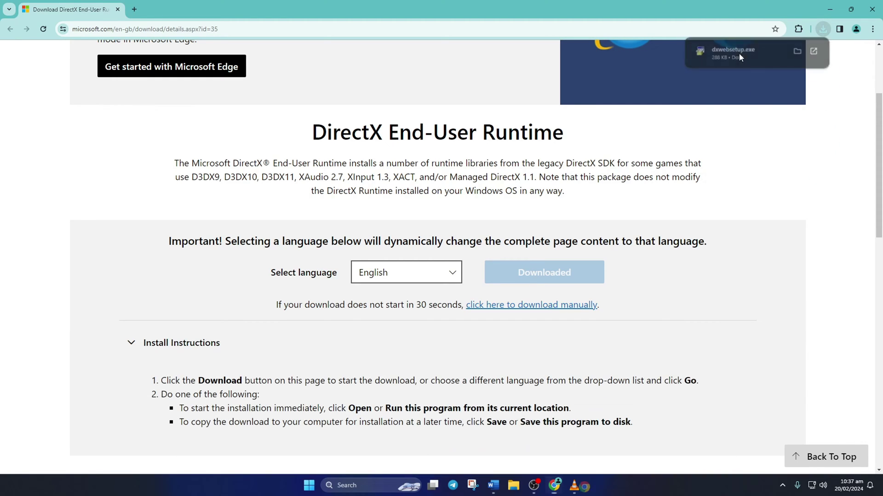
Run dxwebsetup.exe, accept the licence and decline the Bing Bar to install DirectX
left_click(738, 53)
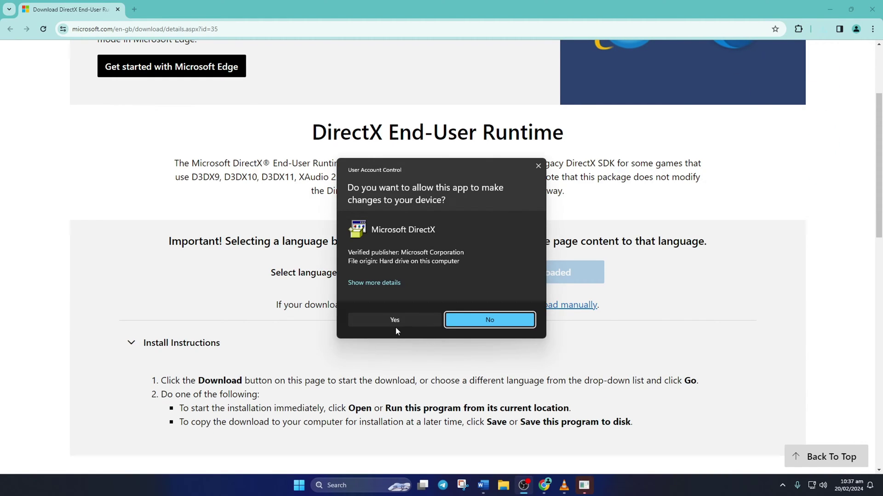
left_click(395, 321)
left_click(185, 217)
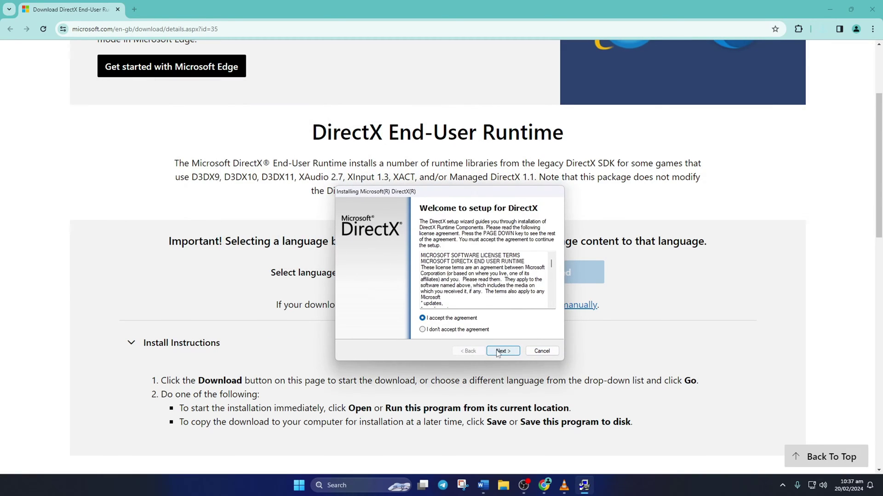
left_click(501, 351)
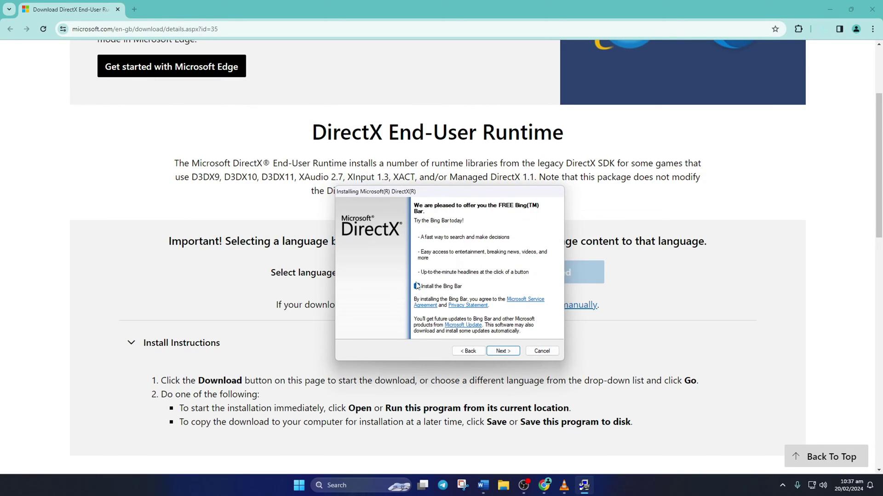
left_click(417, 287)
left_click(504, 351)
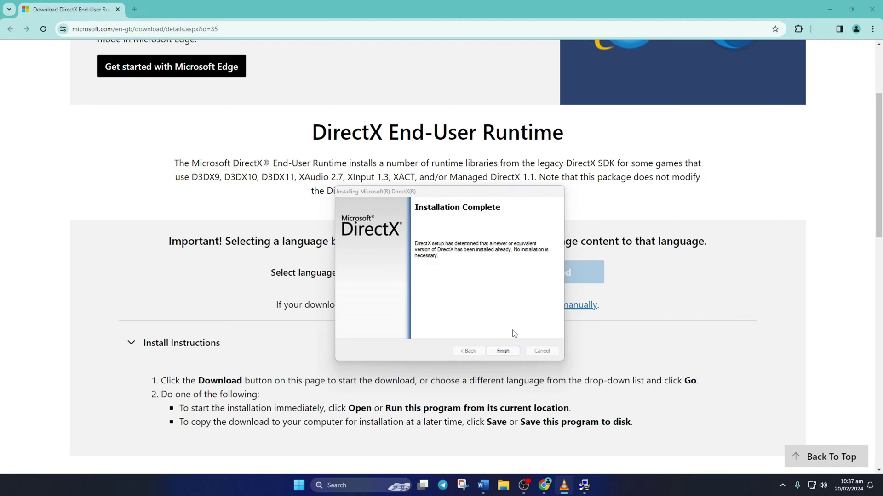
Finish DirectX Setup and bring up the Start menu's power options
left_click(503, 351)
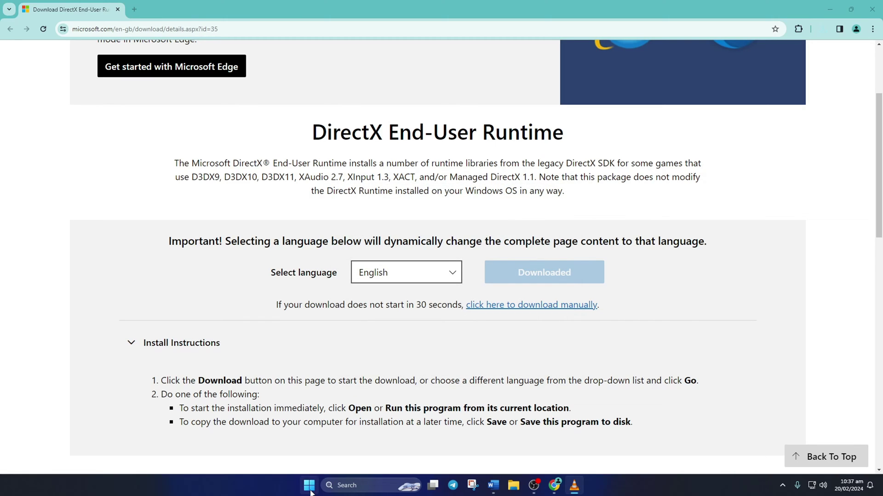
key("super")
left_click(555, 454)
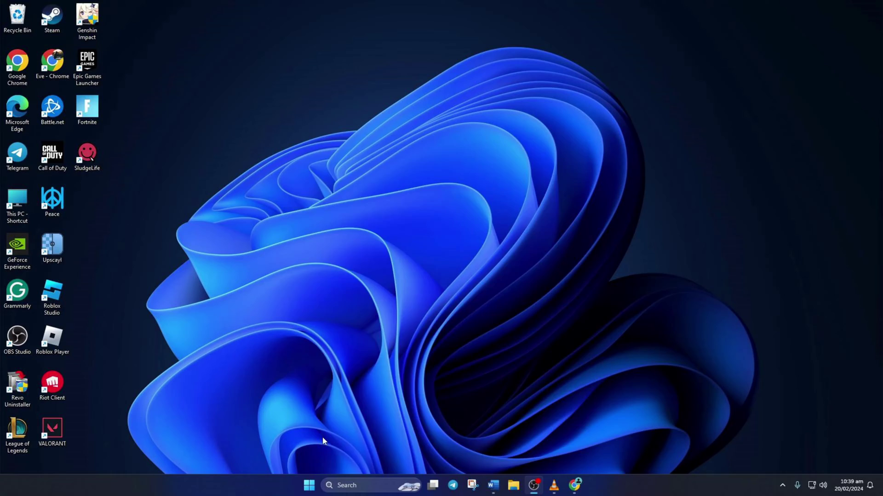
Run Check for updates on the Windows Update page in Settings
key("super")
left_click(330, 217)
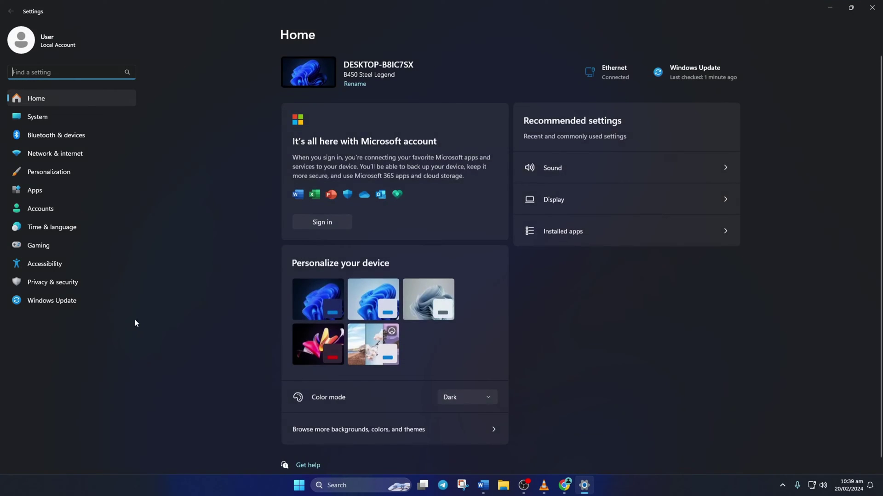
left_click(82, 301)
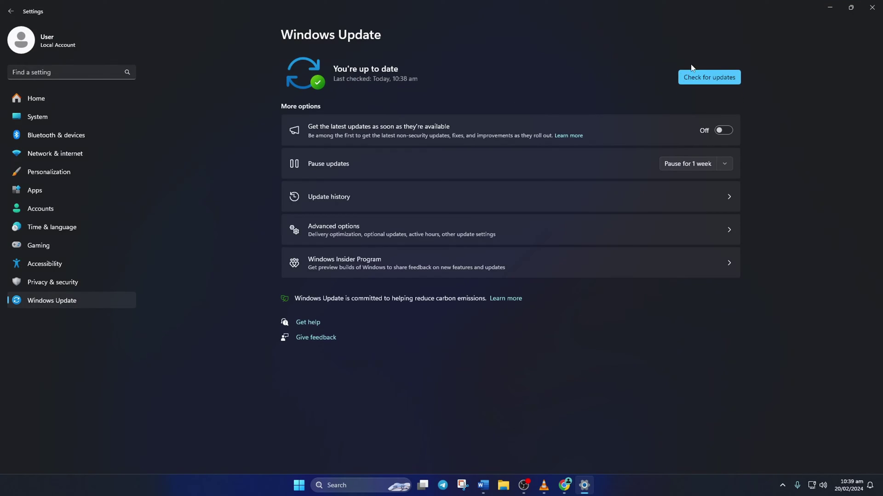
left_click(692, 77)
Open Device Manager via a 'device' search and expand Display adapters
key("super")
type("device")
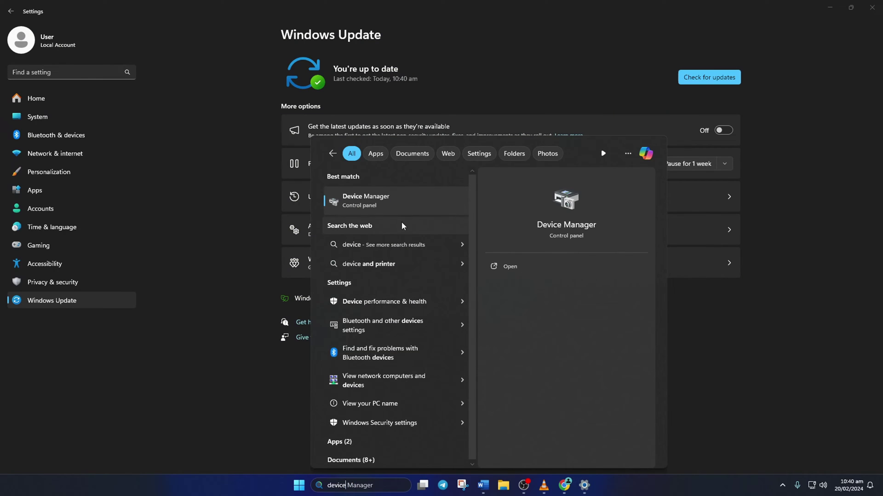
left_click(382, 200)
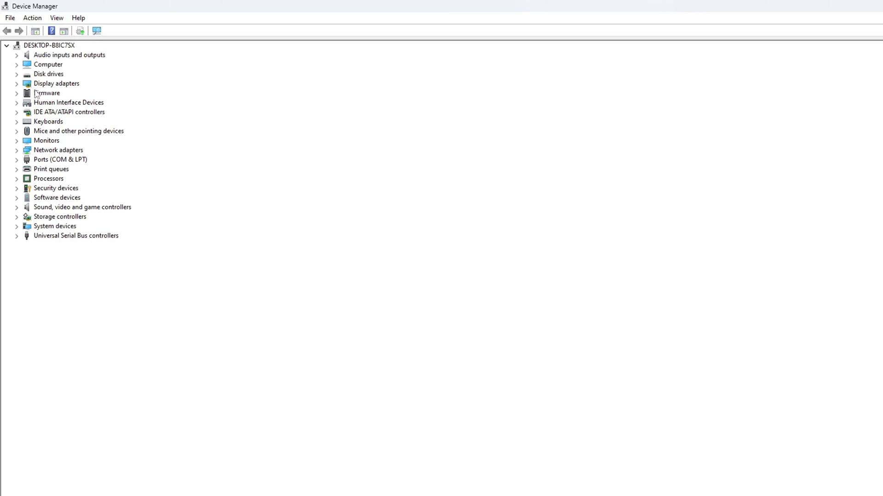
left_click(17, 83)
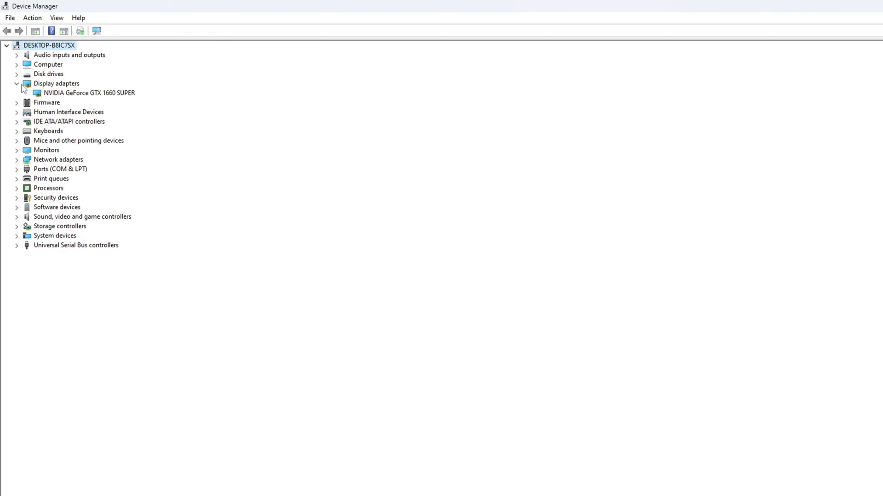
Search automatically for a newer GeForce GTX 1660 SUPER driver, then return to Chrome
right_click(101, 95)
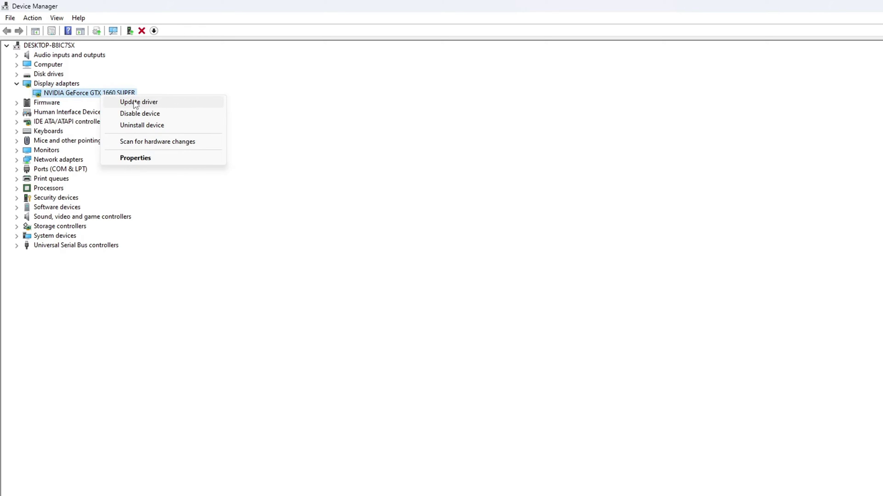
left_click(152, 105)
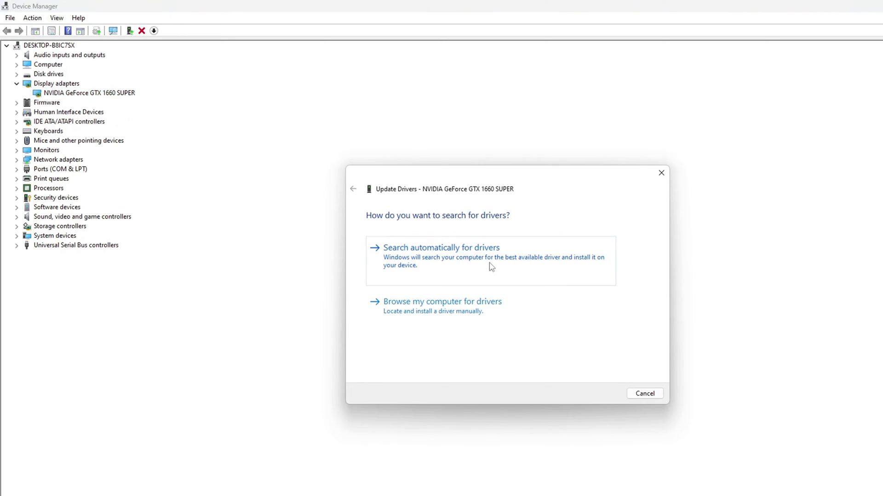
left_click(455, 260)
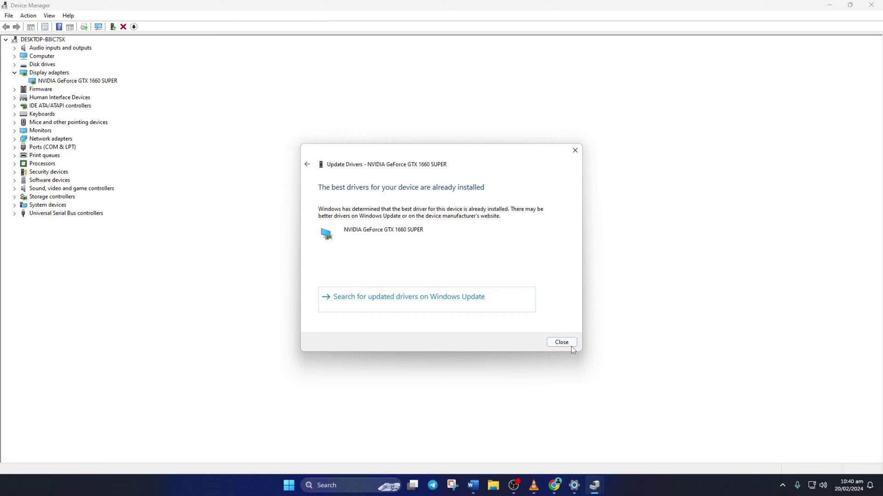
left_click(570, 345)
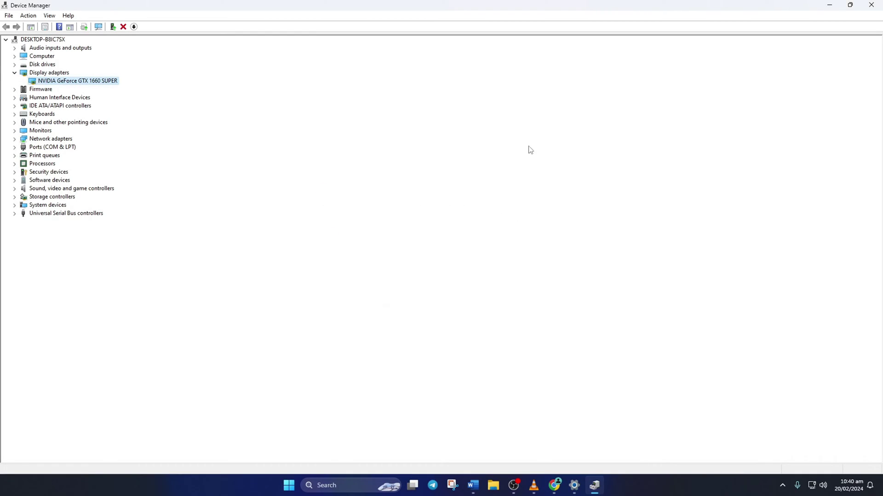
left_click(554, 485)
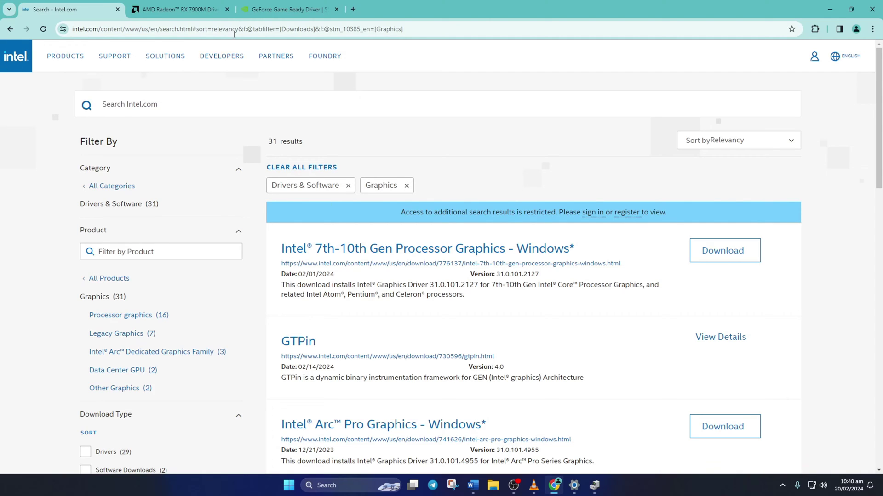
Review AMD's Windows 11 64-bit downloads and NVIDIA's Game Ready Driver page, then open power options
key("ctrl+Tab")
scroll(239, 198, "down", 4)
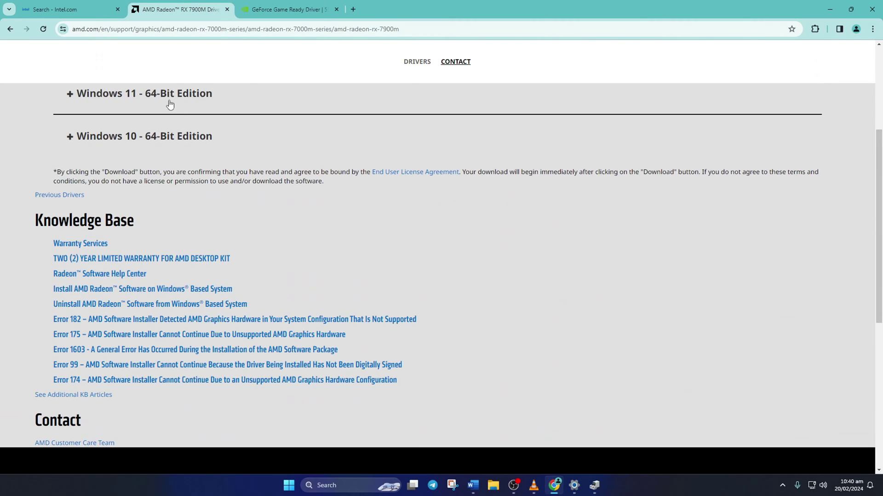
left_click(168, 100)
left_click(278, 6)
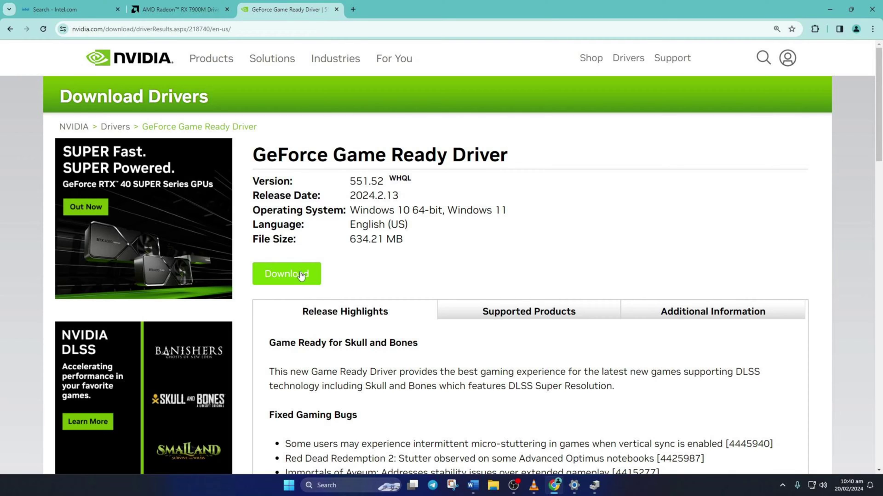
left_click(289, 486)
left_click(555, 453)
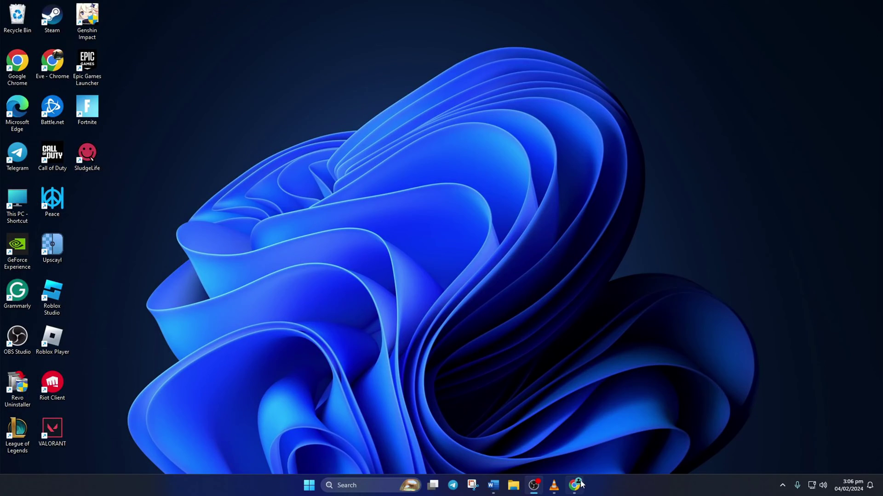
Download VC_redist.x64.exe from the X64 link in Microsoft Learn's redistributable table
left_click(575, 485)
left_click(328, 26)
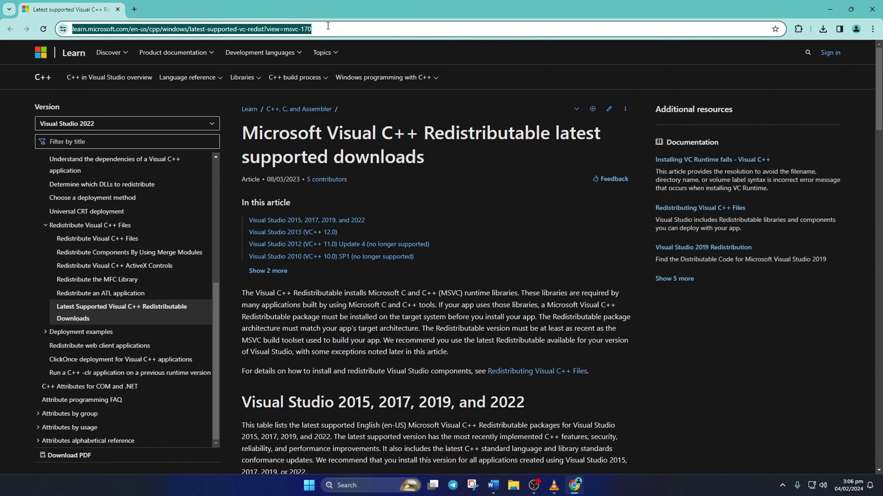
left_click(342, 318)
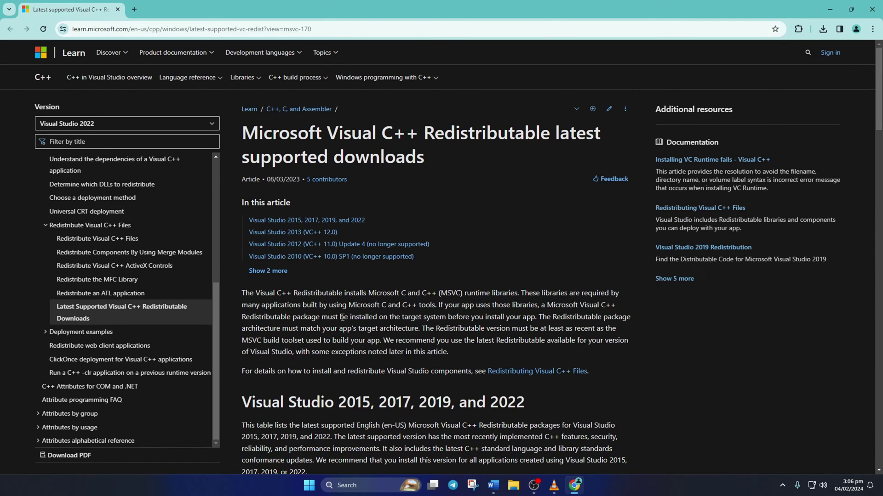
scroll(342, 318, "down", 9)
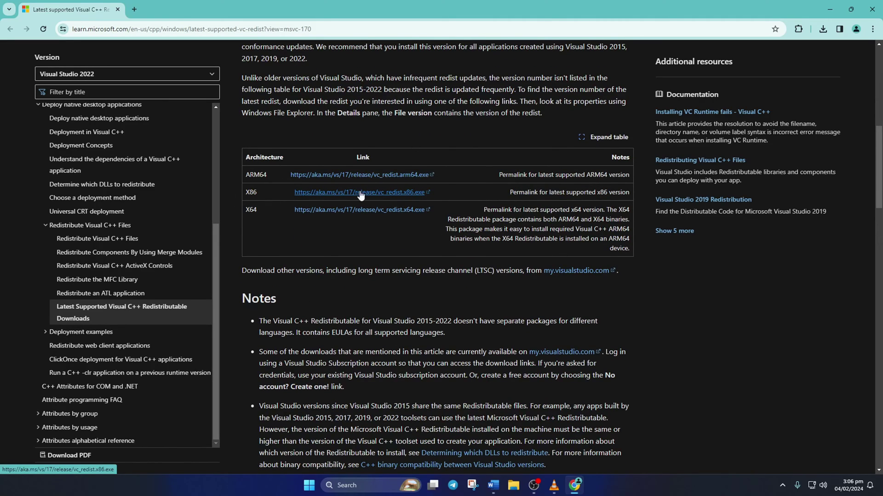
double_click(252, 209)
double_click(252, 192)
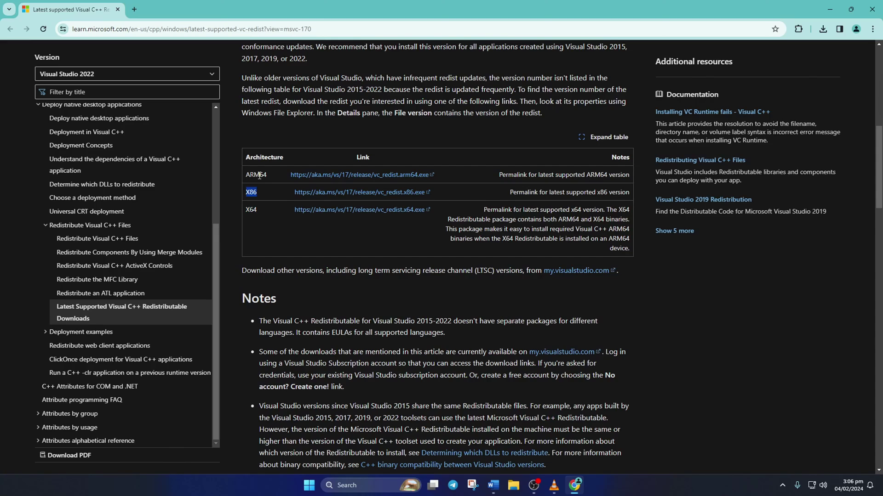
double_click(259, 175)
left_click(301, 230)
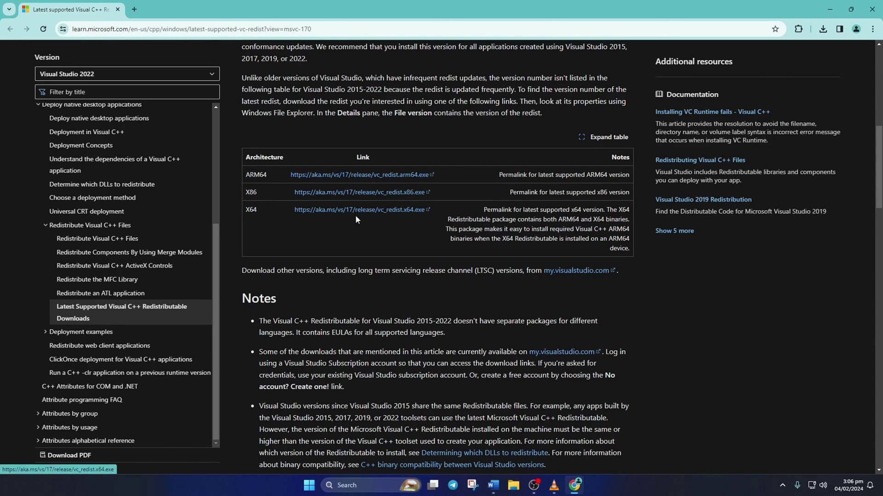
left_click(386, 211)
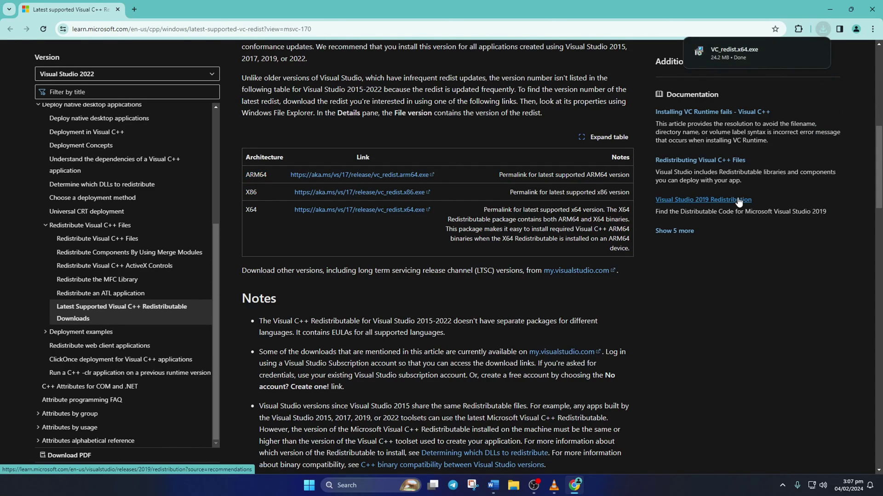
Install the Visual C++ 2015-2022 x64 redistributable 14.38.33135 after agreeing to the licence, then close setup
left_click(730, 53)
left_click(346, 280)
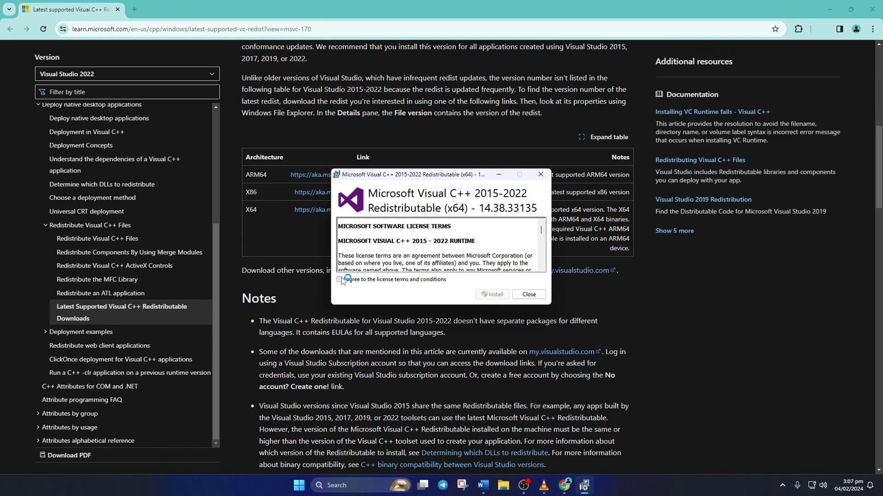
left_click(494, 294)
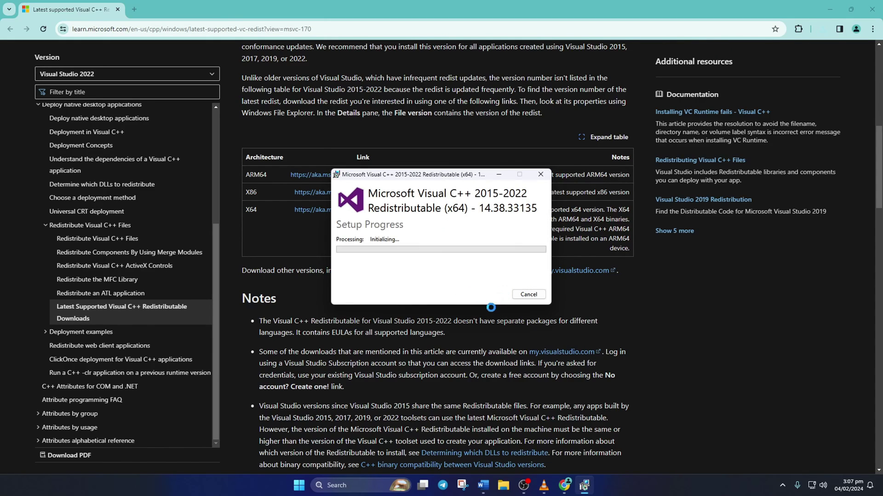
left_click(395, 311)
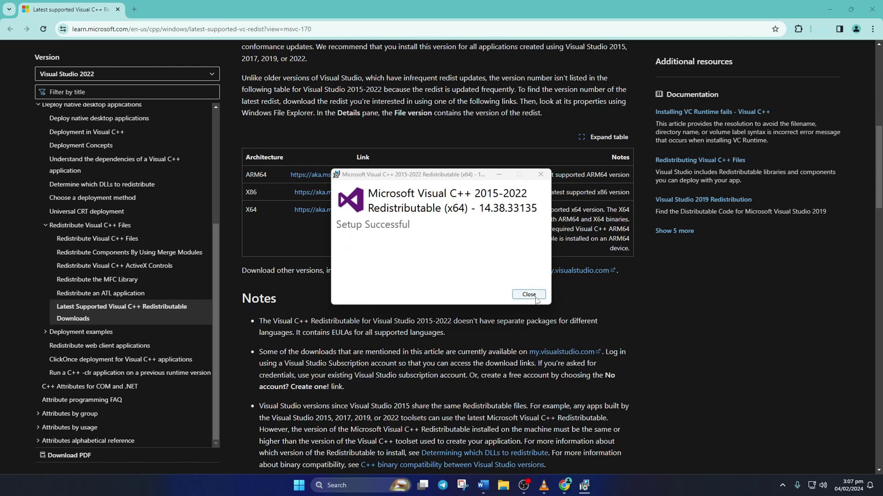
left_click(529, 294)
Restart the computer from the Start menu's Power button
key("super")
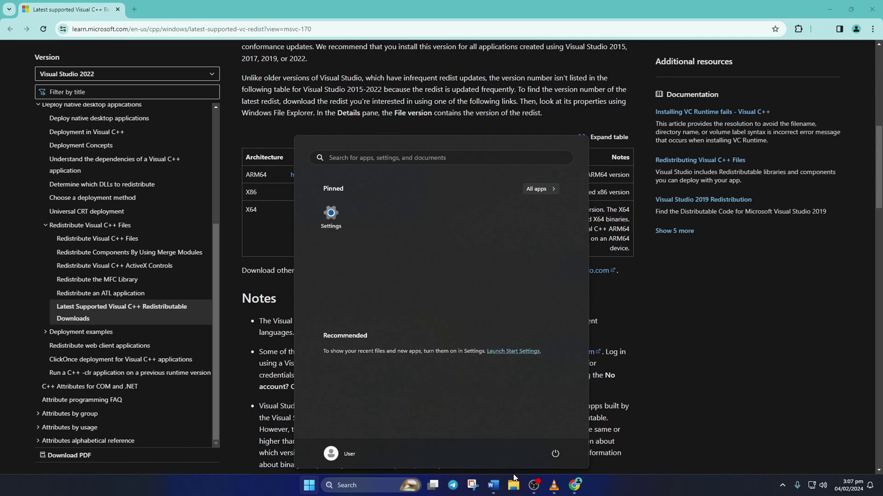
left_click(554, 455)
left_click(560, 436)
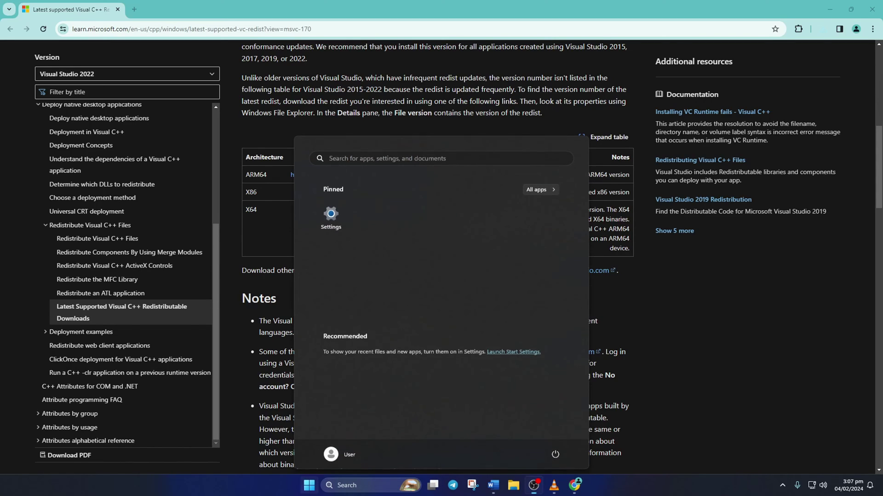